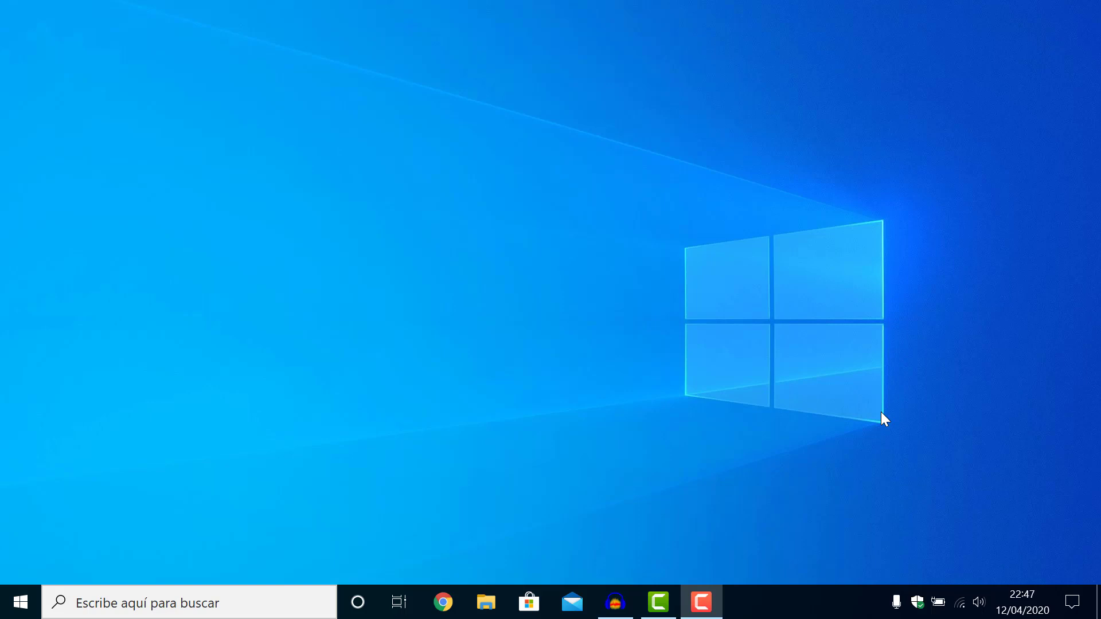
# - Search 'won' in Windows Search and open the folder holding Wondershare Filmora 9.4.1.4.exe
pyautogui.click(836, 292)
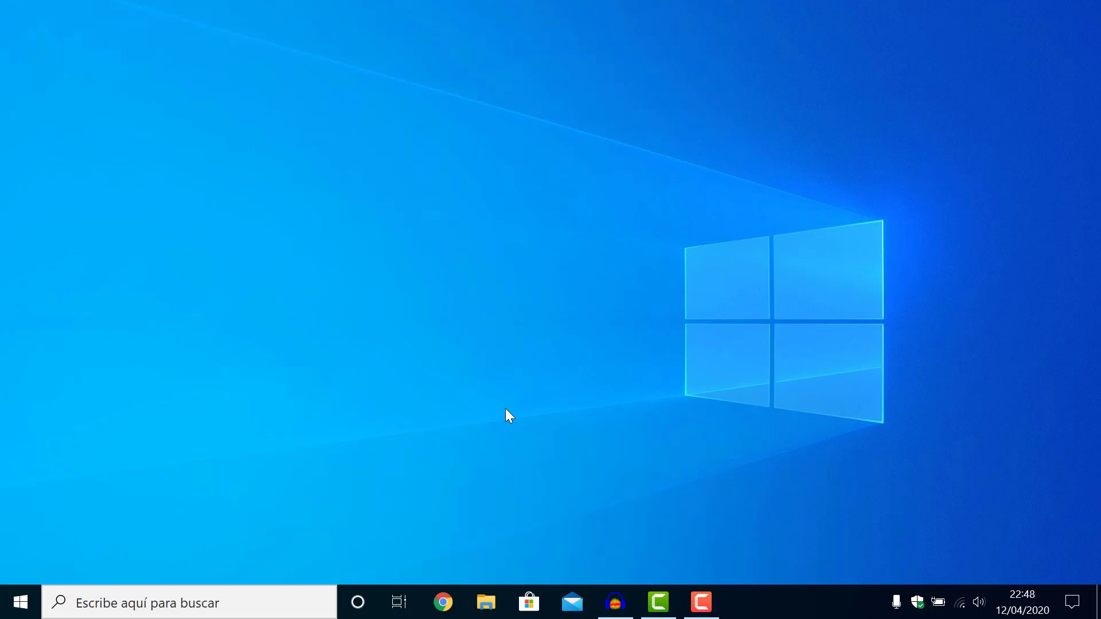
pyautogui.click(212, 611)
pyautogui.write('w')
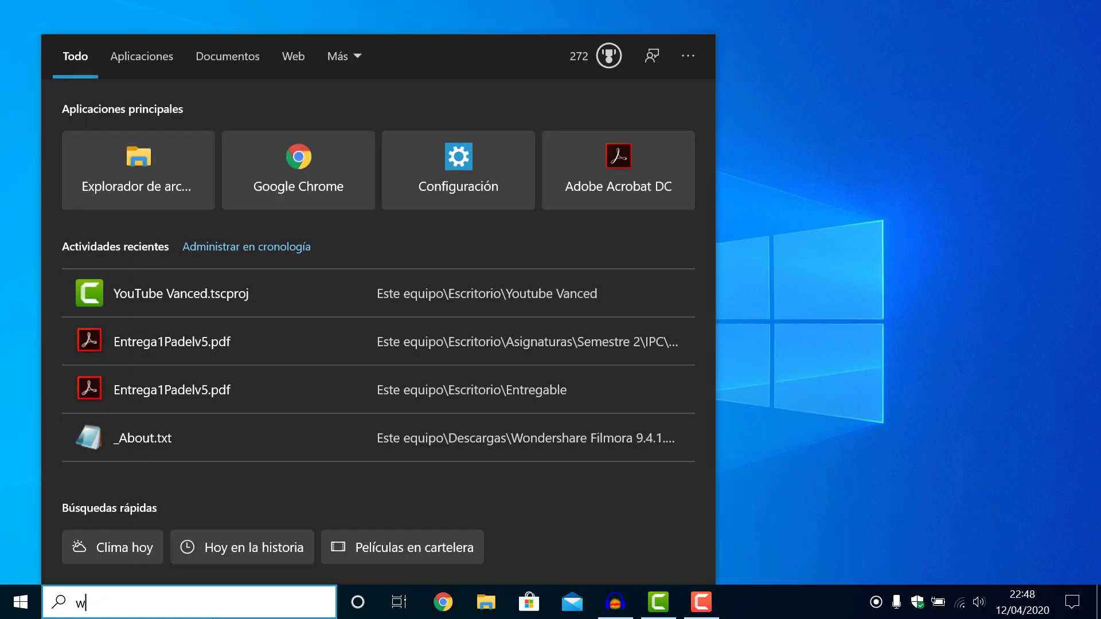
pyautogui.write('on')
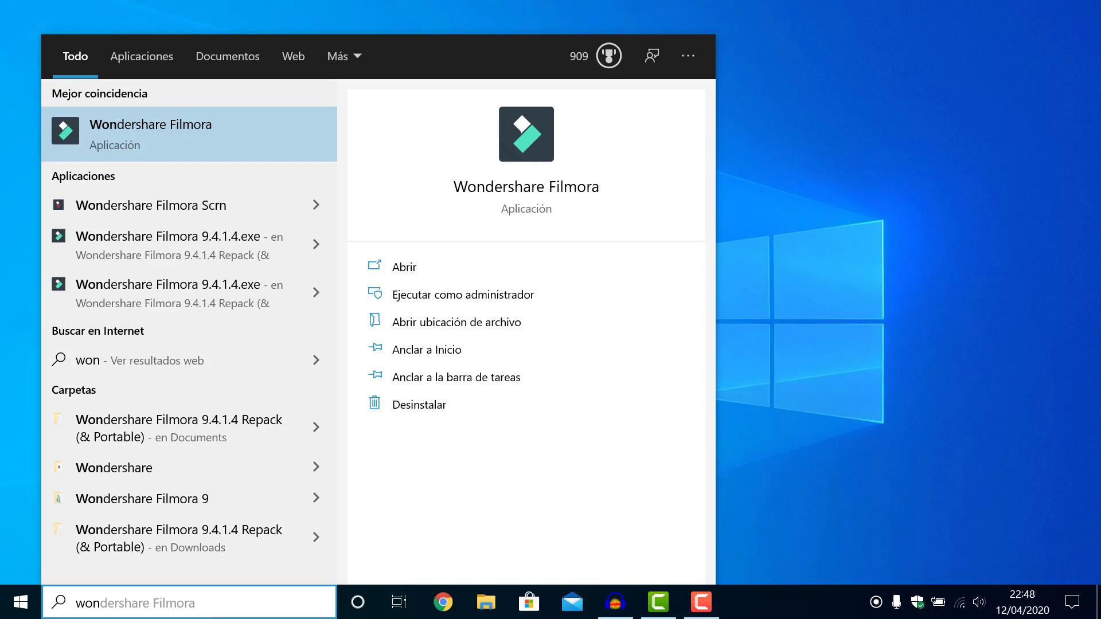
pyautogui.press('Down')
pyautogui.press('Down')
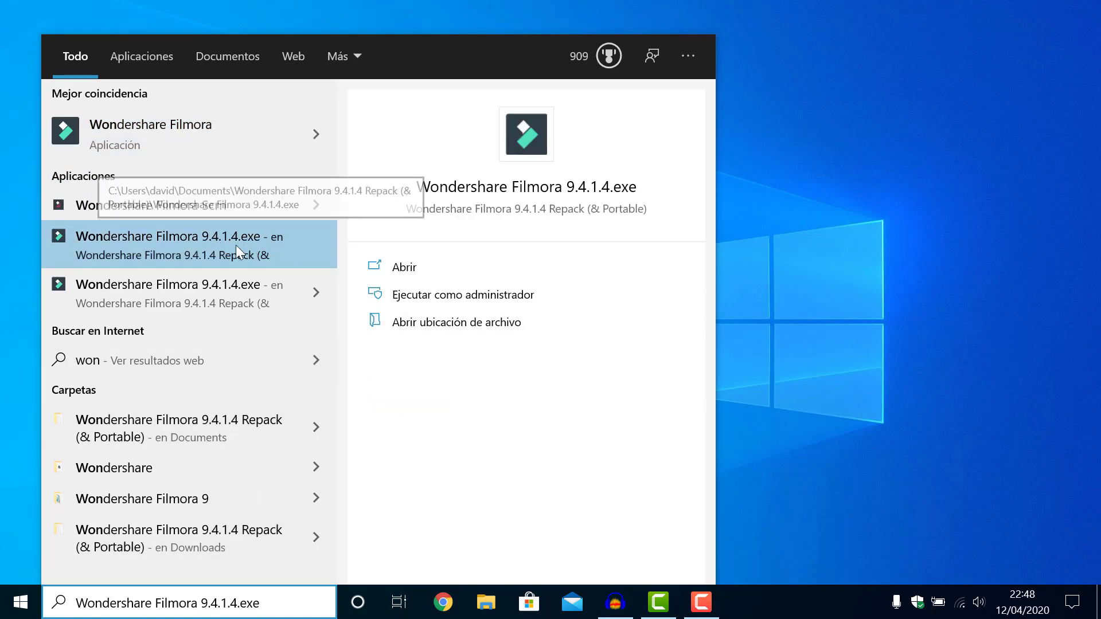
pyautogui.click(469, 324)
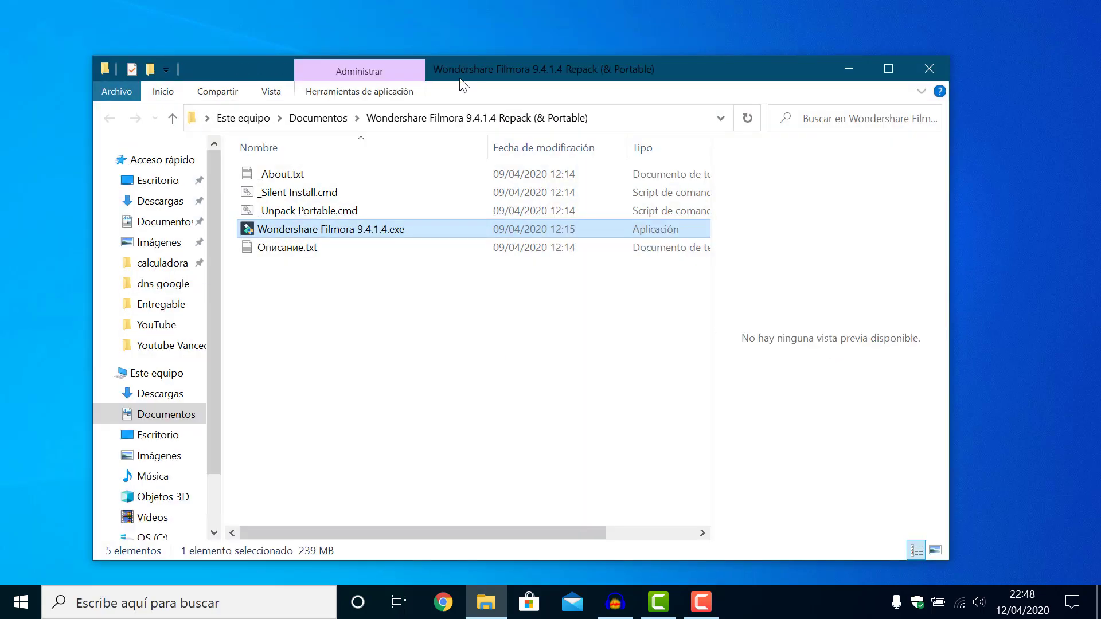
# - Preview and read the _About.txt notes in the Filmora repack folder
pyautogui.moveTo(476, 65); pyautogui.dragTo(521, 58)
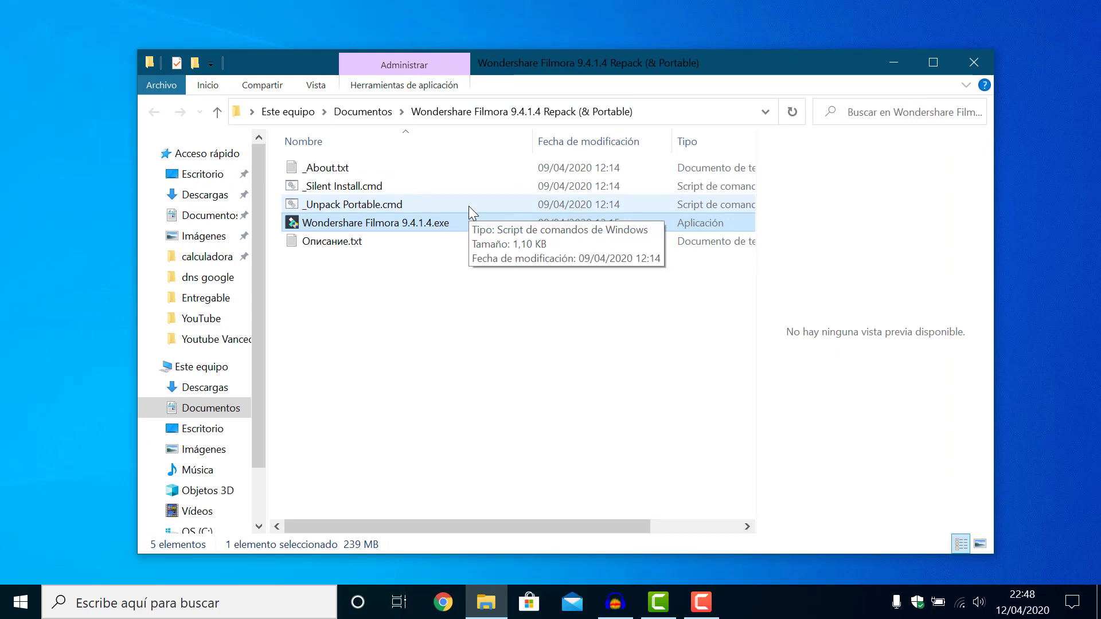
pyautogui.click(441, 174)
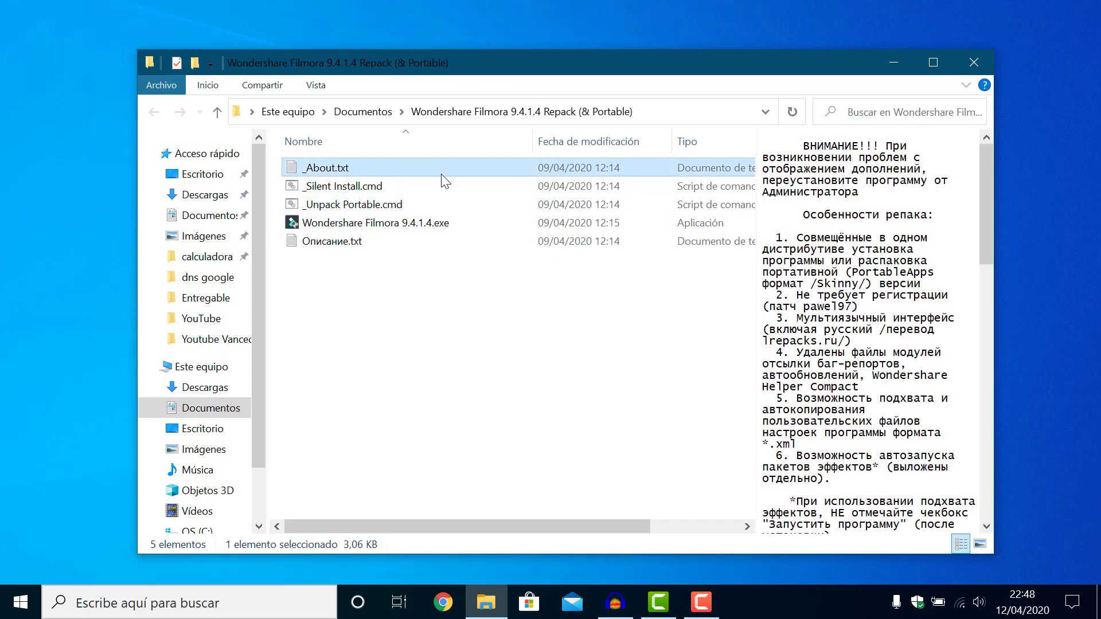
pyautogui.click(801, 146)
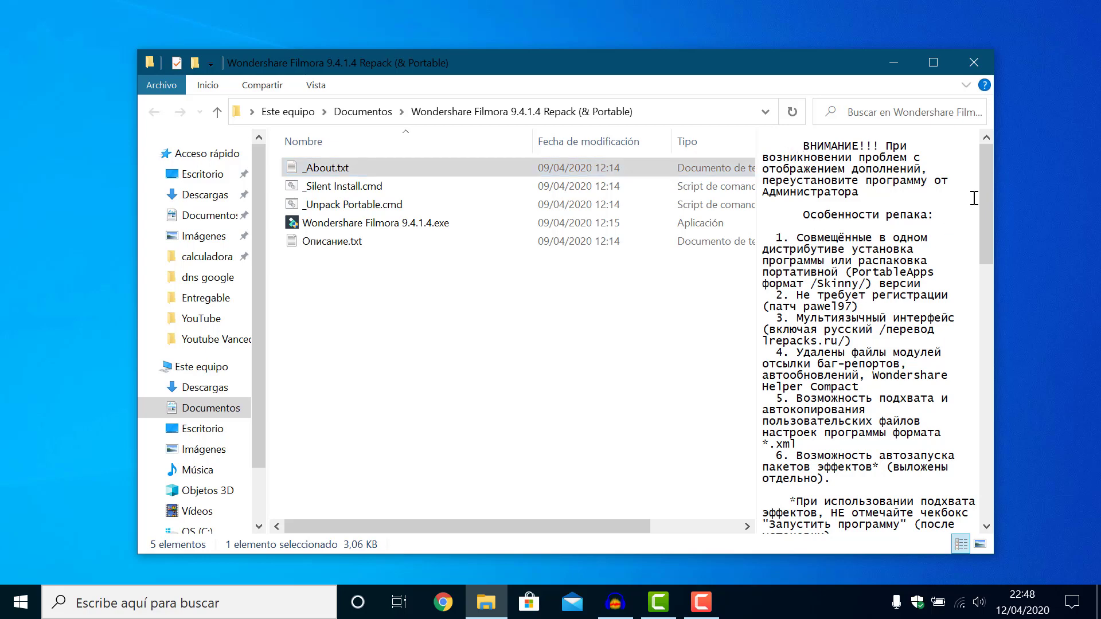
pyautogui.moveTo(982, 190); pyautogui.dragTo(968, 273)
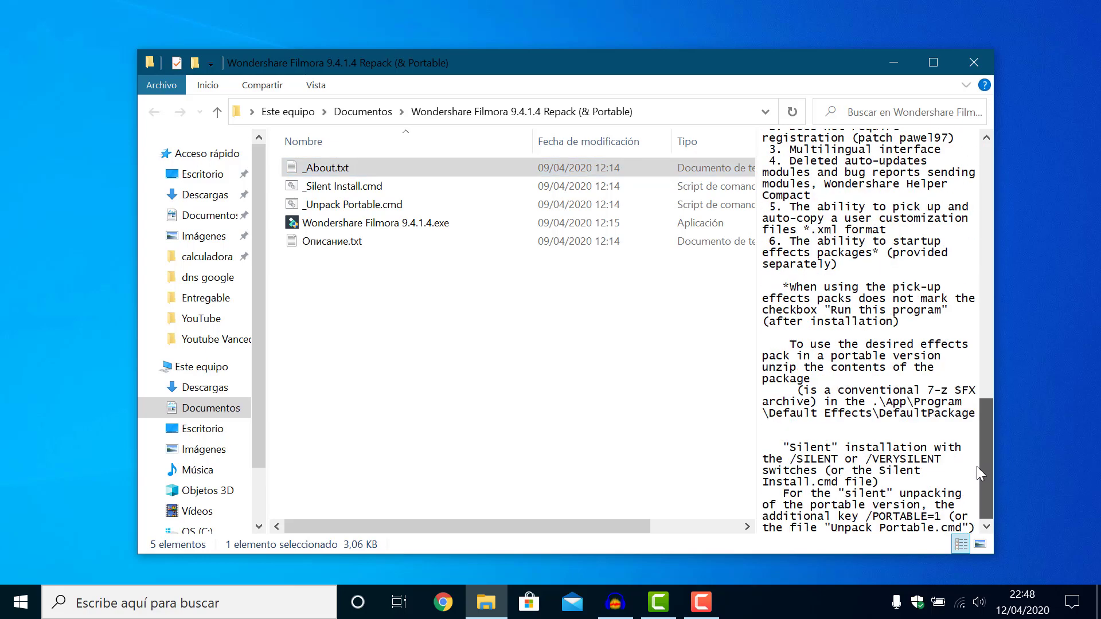
pyautogui.scroll(2, 967, 274)
pyautogui.scroll(2, 968, 273)
# - Preview the _Silent Install.cmd script
pyautogui.click(542, 186)
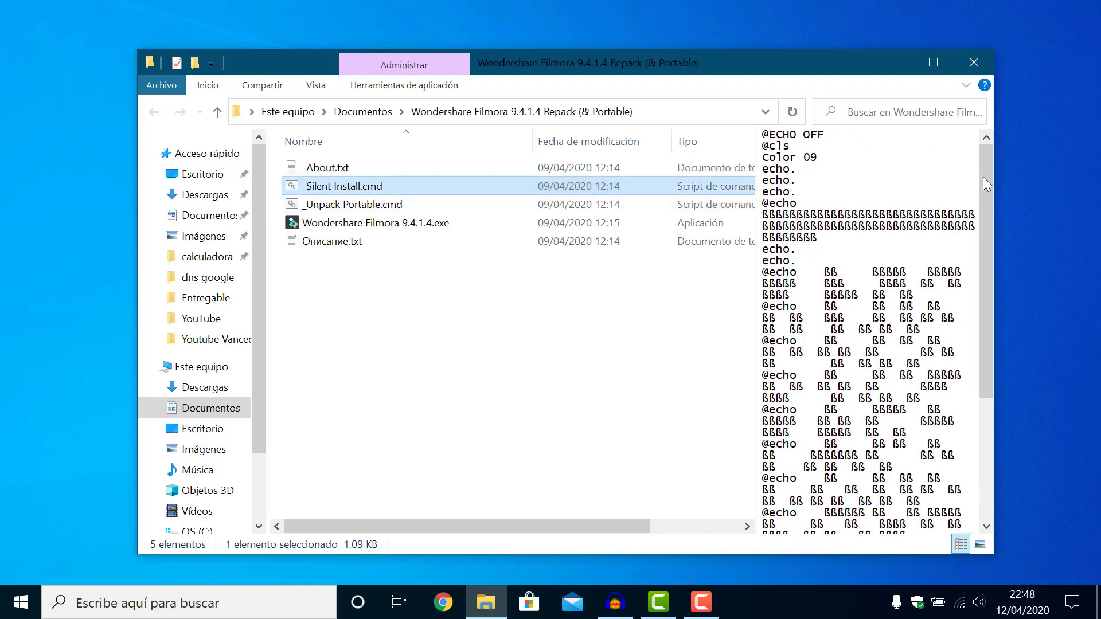
pyautogui.moveTo(986, 175); pyautogui.dragTo(972, 359)
pyautogui.scroll(5, 972, 359)
pyautogui.scroll(5, 972, 359)
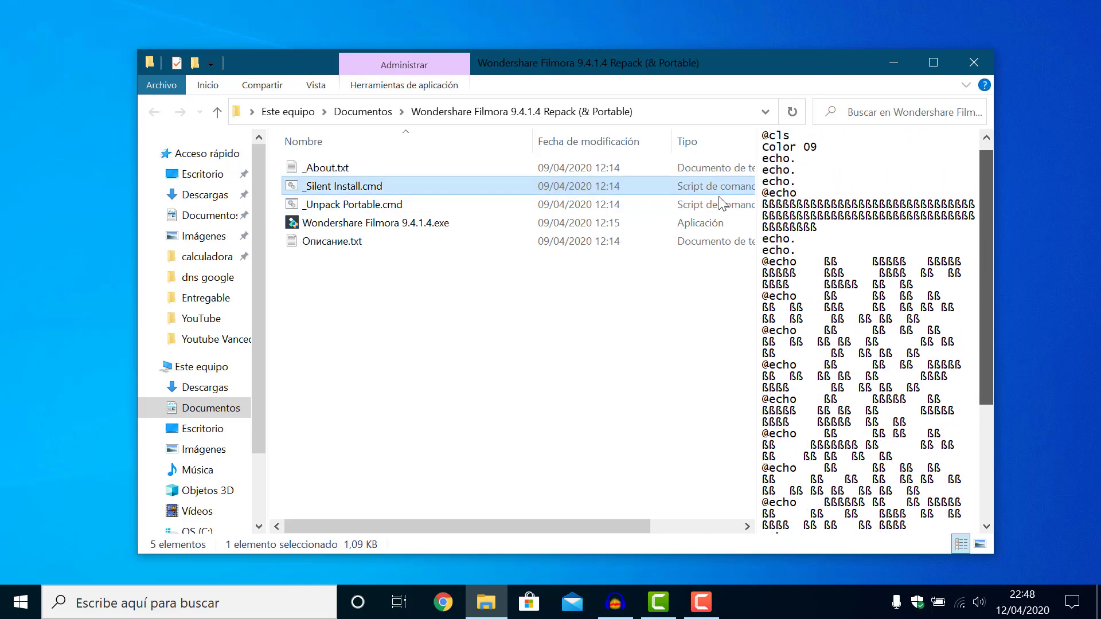
pyautogui.click(729, 210)
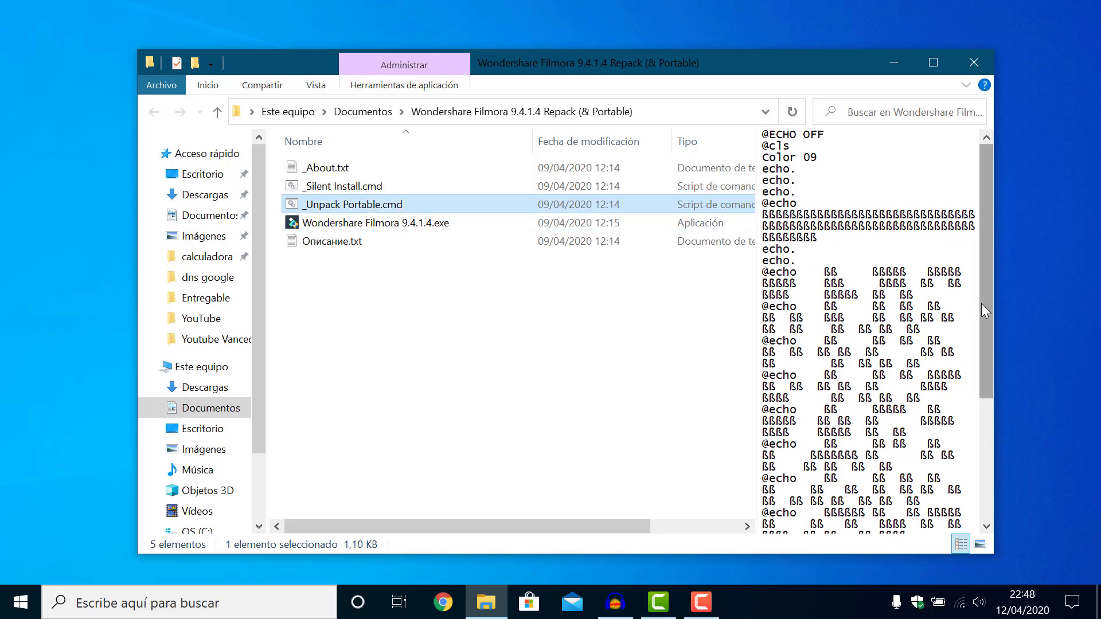
pyautogui.moveTo(982, 304); pyautogui.dragTo(894, 146)
pyautogui.click(894, 146)
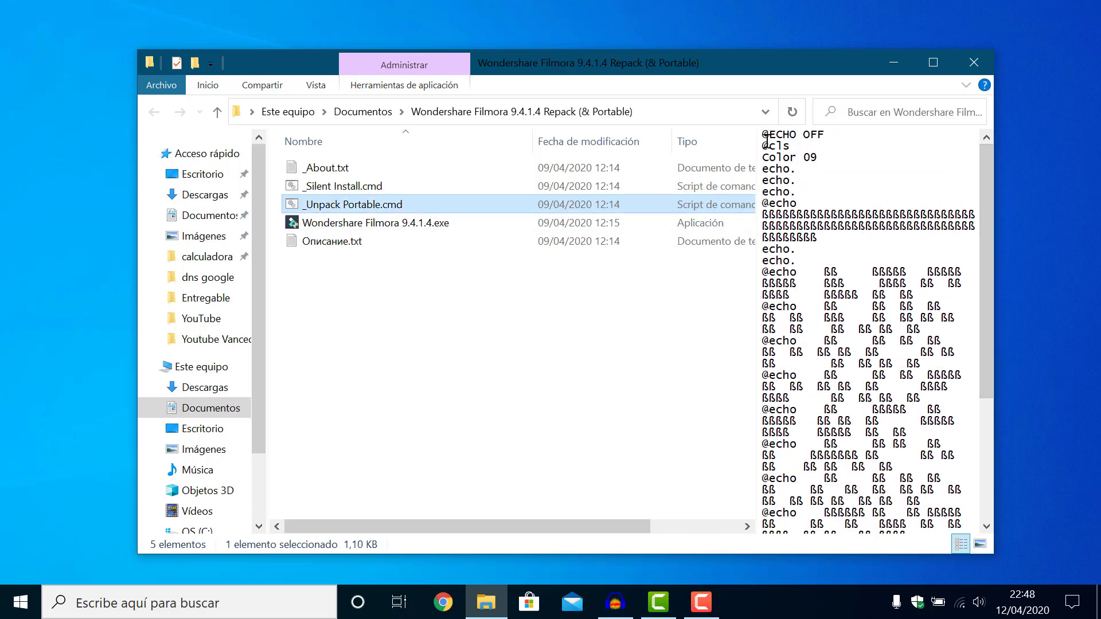
pyautogui.scroll(-3, 853, 363)
pyautogui.scroll(-1, 864, 451)
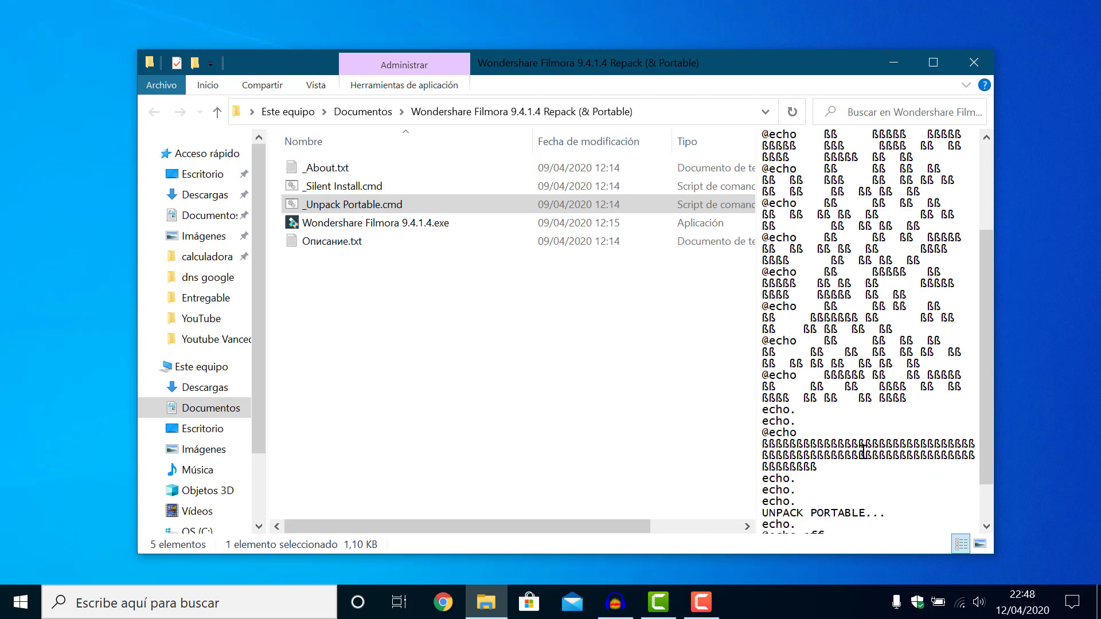
pyautogui.scroll(-2, 868, 476)
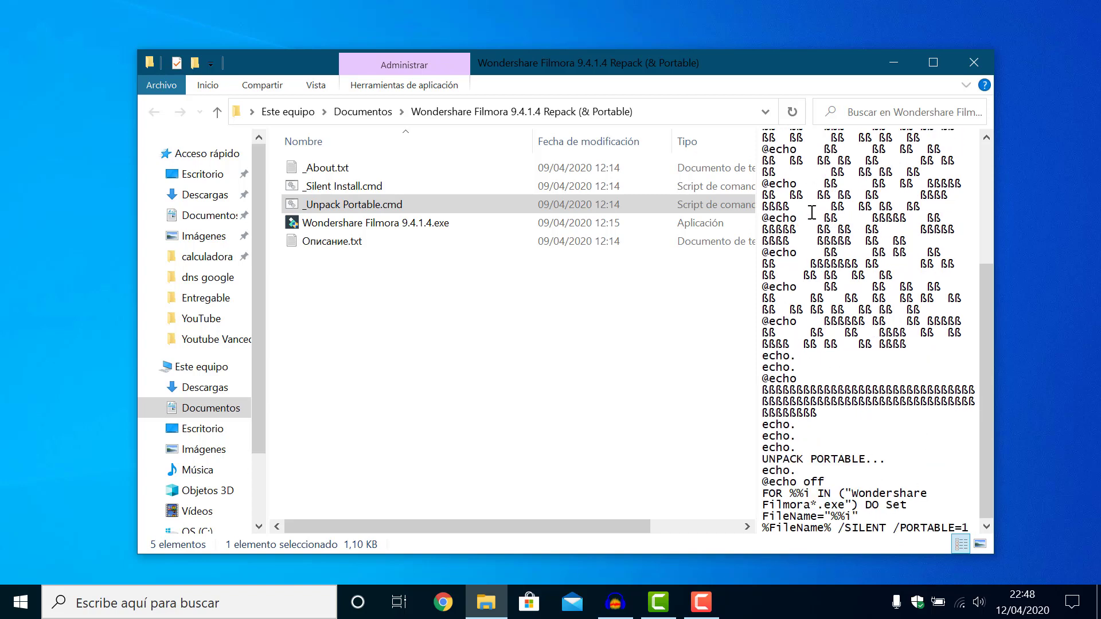
pyautogui.scroll(3, 873, 304)
pyautogui.scroll(3, 873, 304)
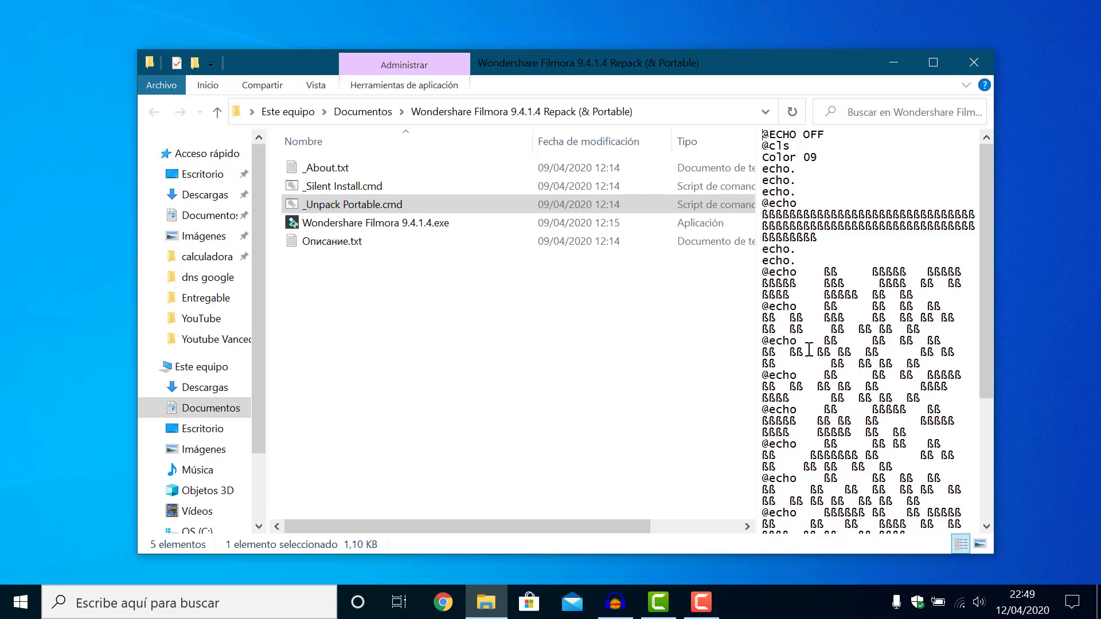
# - Select the 239 MB Wondershare Filmora 9.4.1.4.exe installer among the folder's five items
pyautogui.click(447, 225)
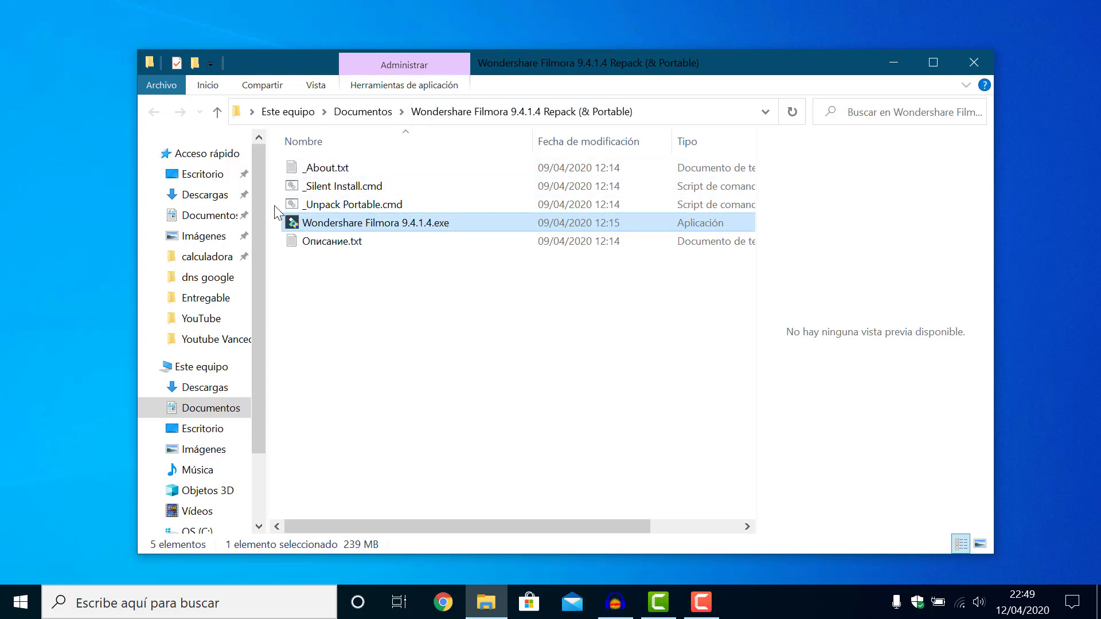
pyautogui.moveTo(274, 206); pyautogui.dragTo(313, 185)
pyautogui.click(413, 259)
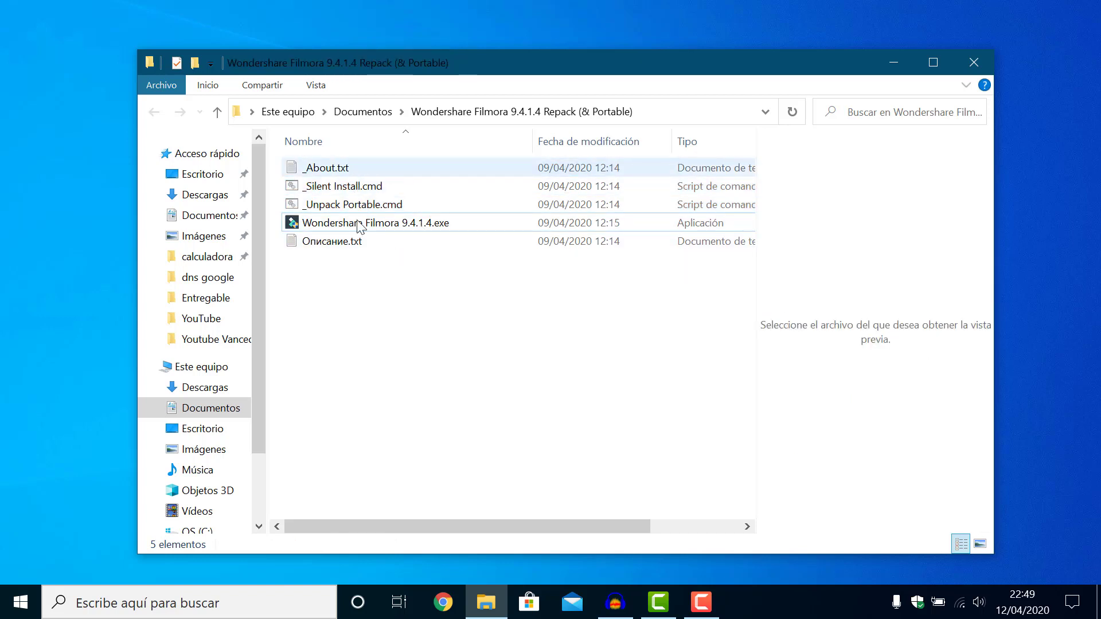
pyautogui.click(400, 227)
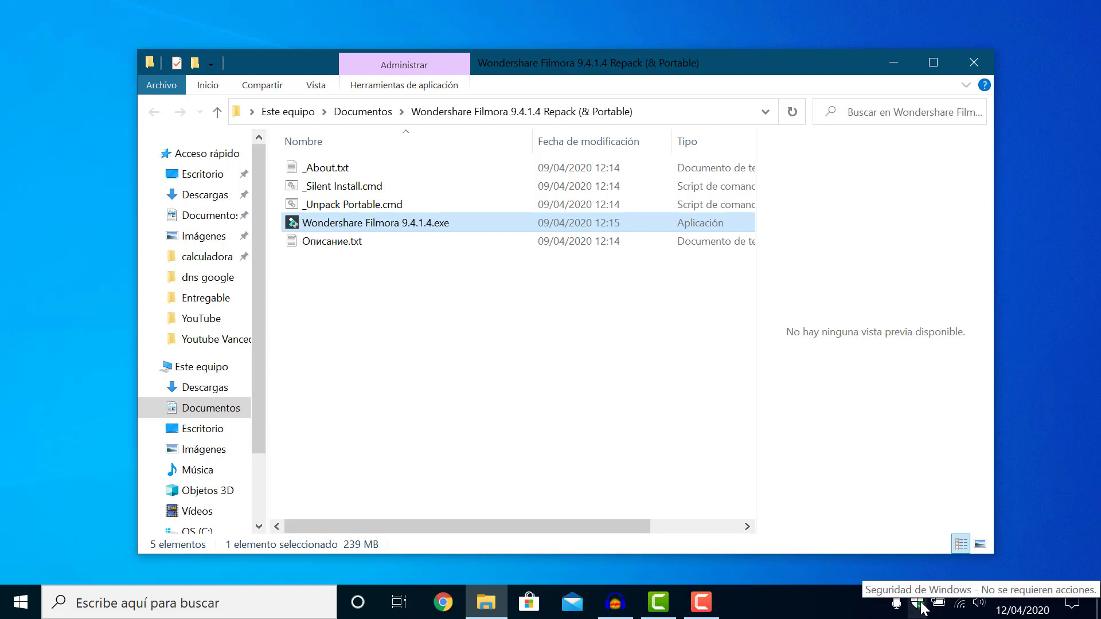
# - Return to Documentos and open the context menu of the Filmora 9.4.1.4 Repack (& Portable) folder
pyautogui.click(376, 115)
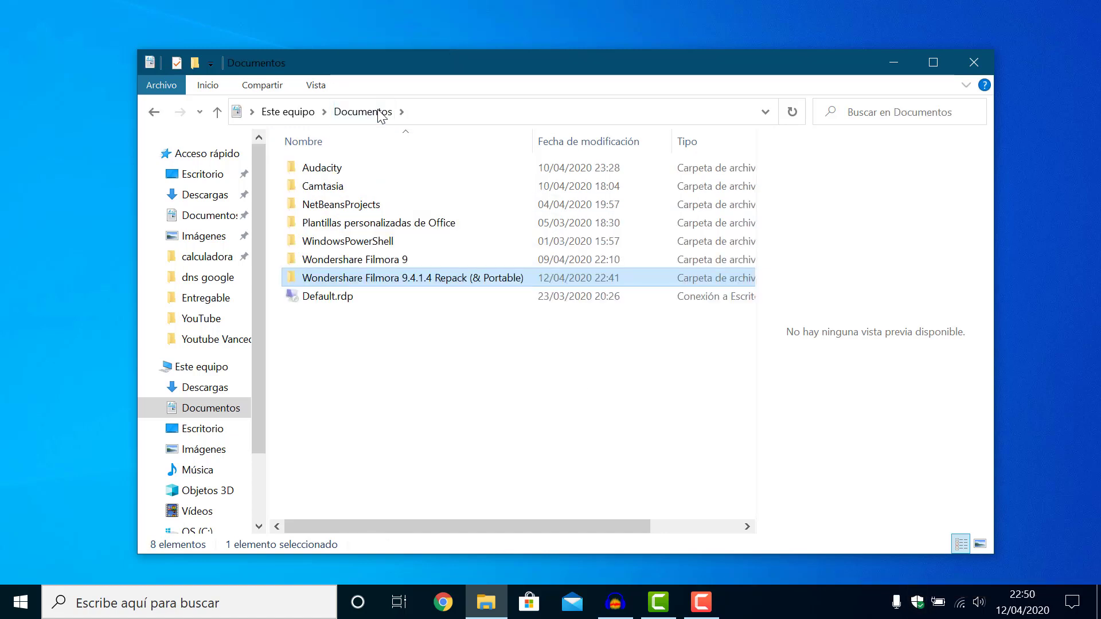
pyautogui.rightClick(425, 279)
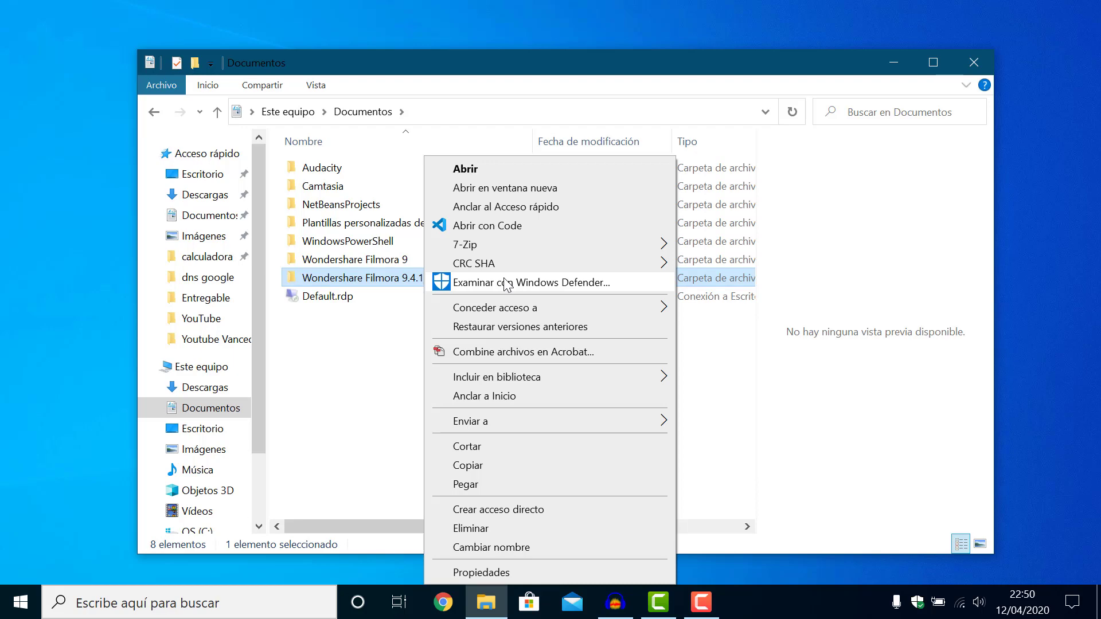
# - Scan the Filmora repack folder with Windows Defender, moving the Windows Security window aside
pyautogui.click(506, 283)
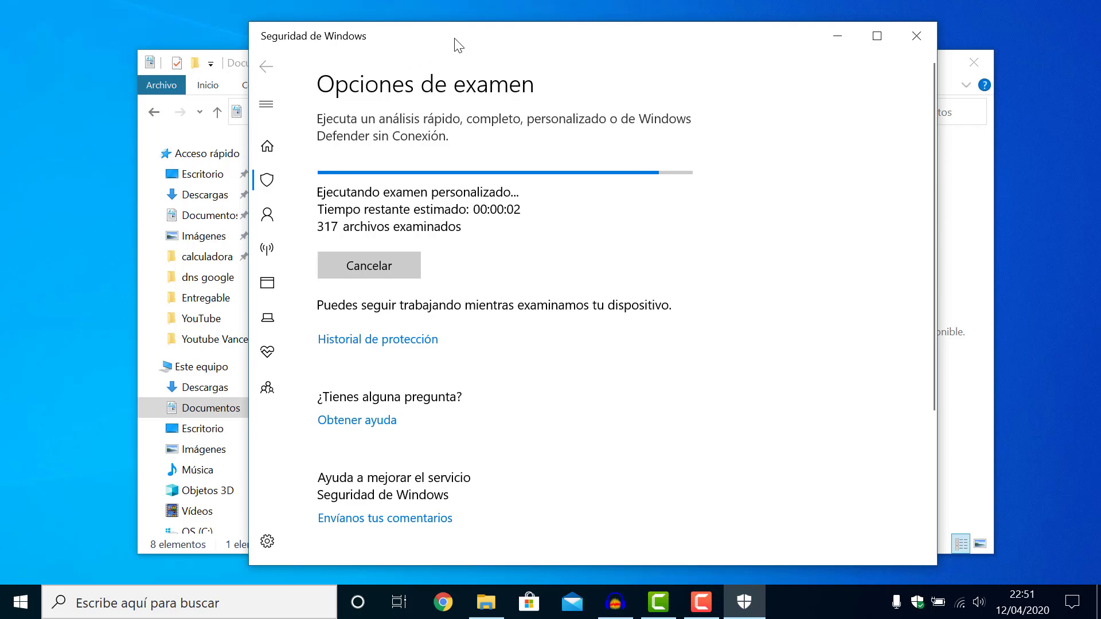
pyautogui.moveTo(455, 42); pyautogui.dragTo(709, 43)
# - Reopen the repack folder, preview _Silent Install.cmd, and view the finished scan: 7438 files, 0 threats
pyautogui.doubleClick(472, 278)
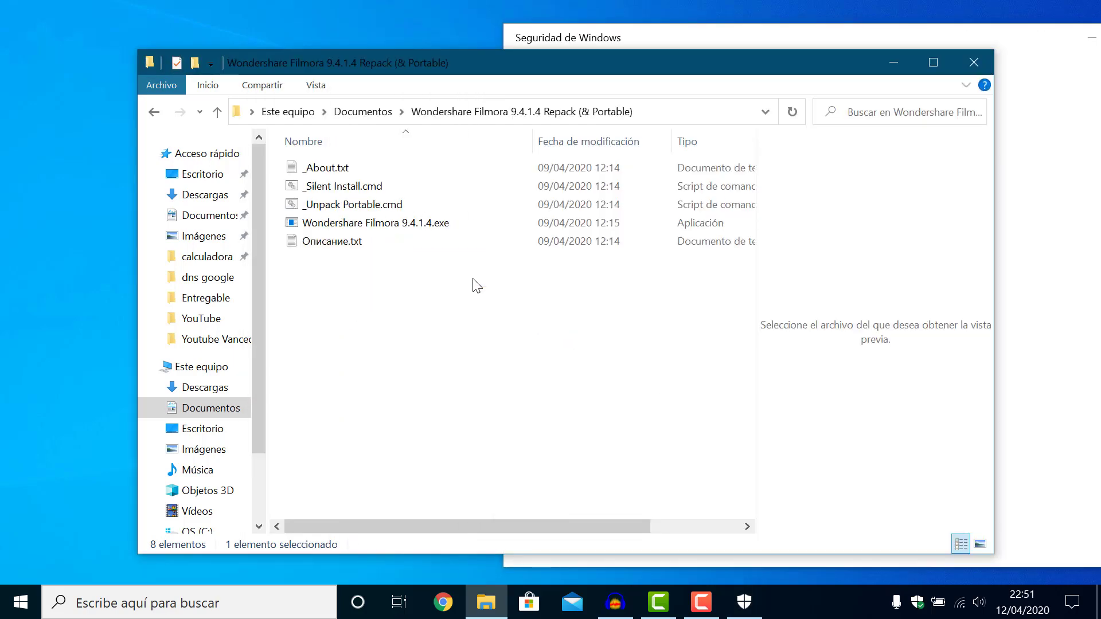
pyautogui.click(390, 222)
pyautogui.moveTo(539, 61); pyautogui.dragTo(392, 89)
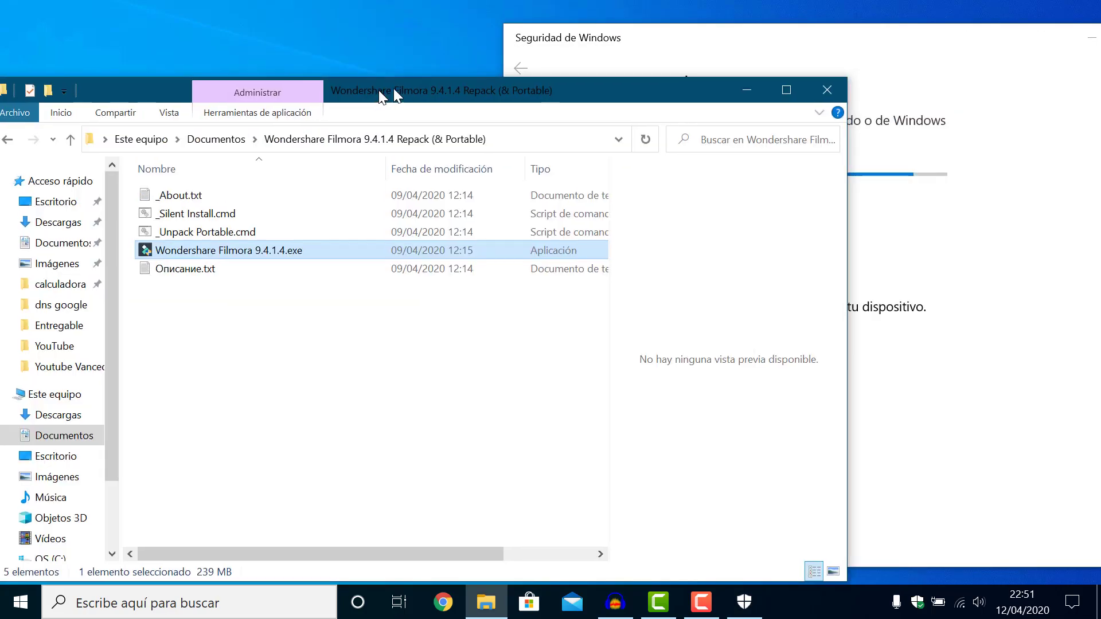
pyautogui.click(218, 213)
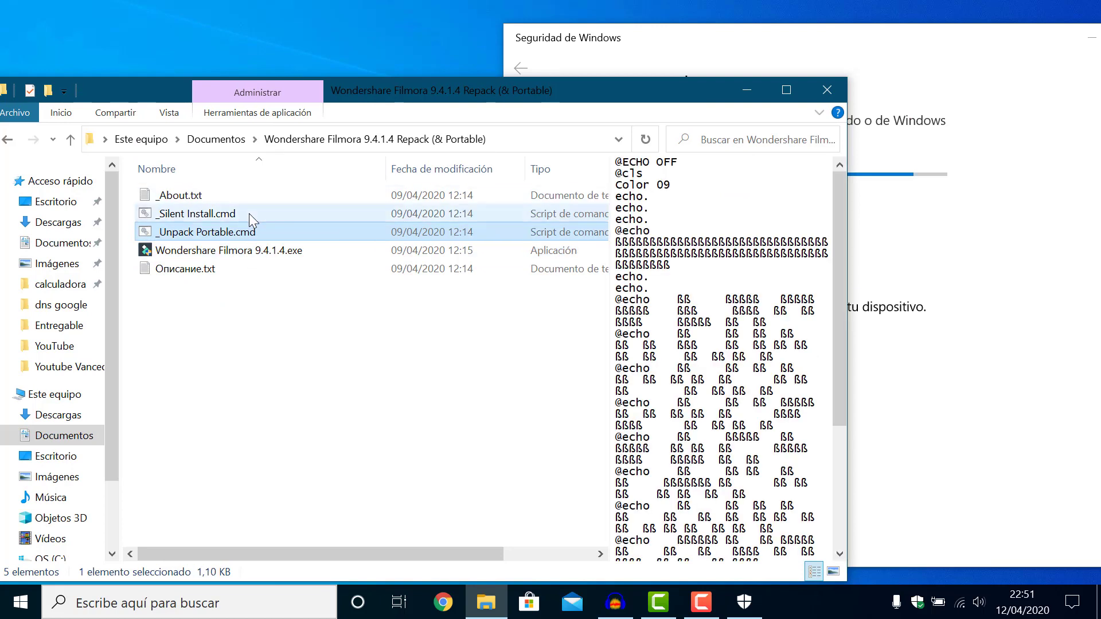
pyautogui.click(670, 63)
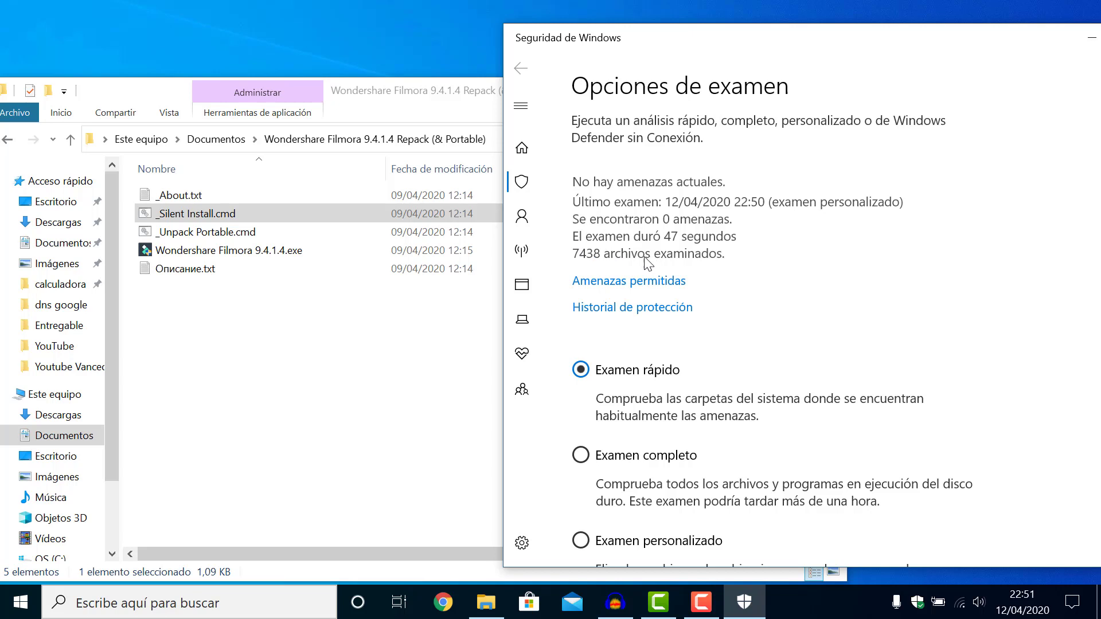
# - Move the Filmora folder window right, then return to Windows Security reporting no current threats
pyautogui.click(468, 93)
pyautogui.moveTo(468, 92); pyautogui.dragTo(602, 81)
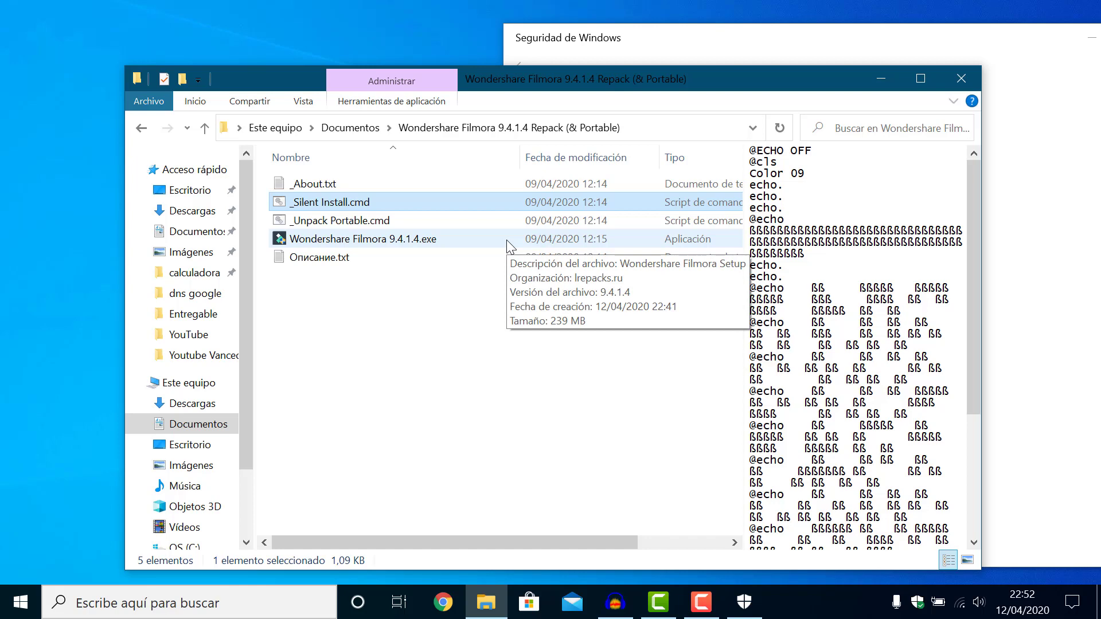
pyautogui.click(743, 602)
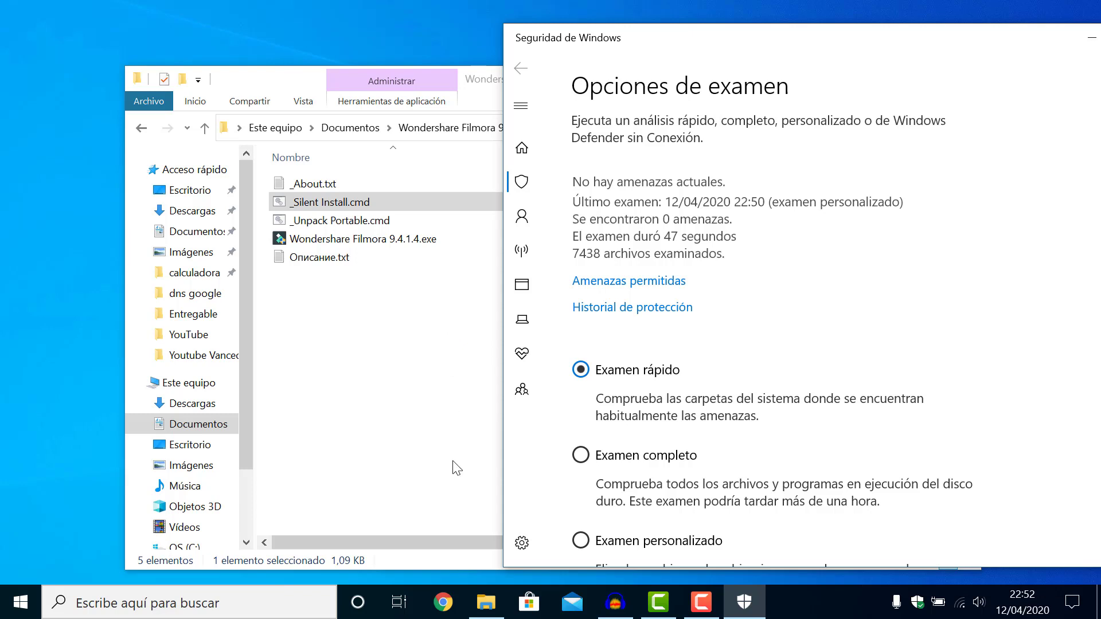
# - Open virustotal.com in Google Chrome
pyautogui.click(450, 614)
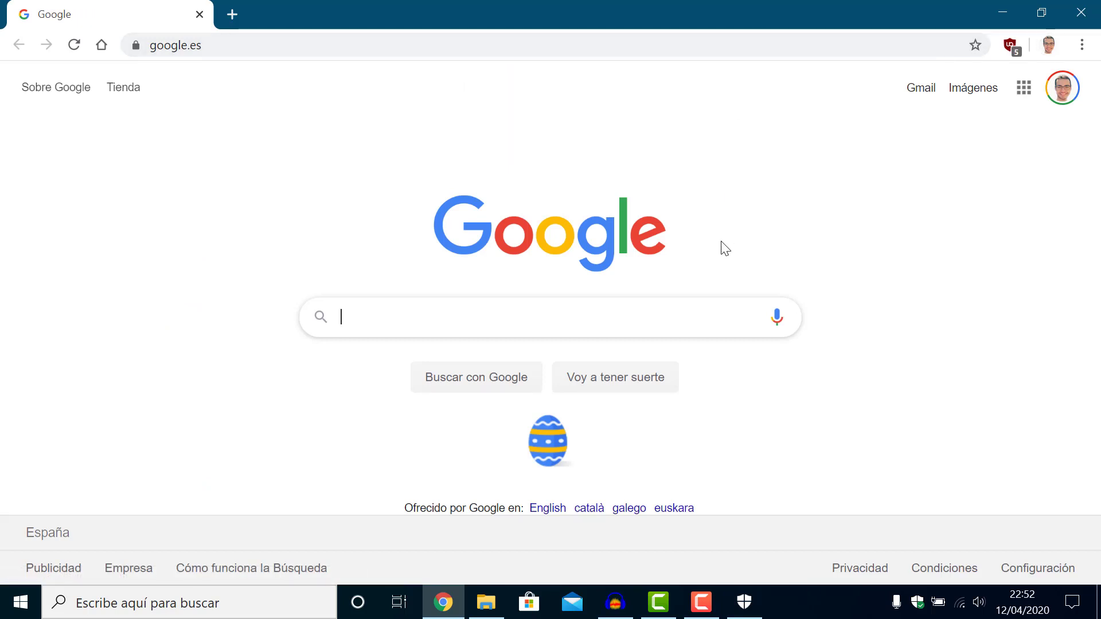
pyautogui.click(246, 44)
pyautogui.write('vir')
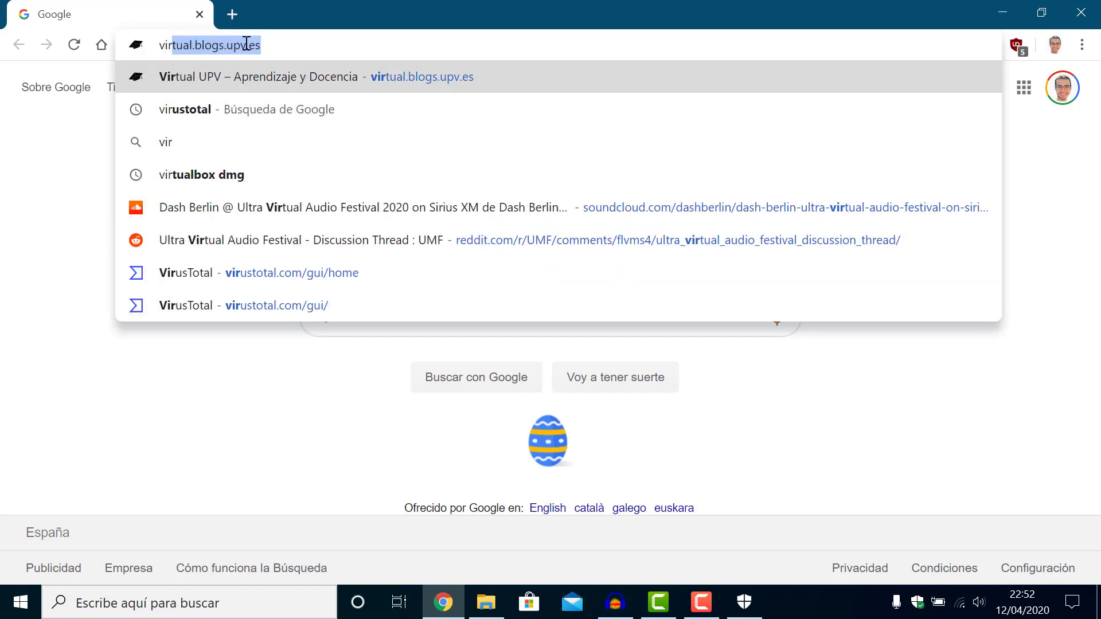
pyautogui.write('ustot')
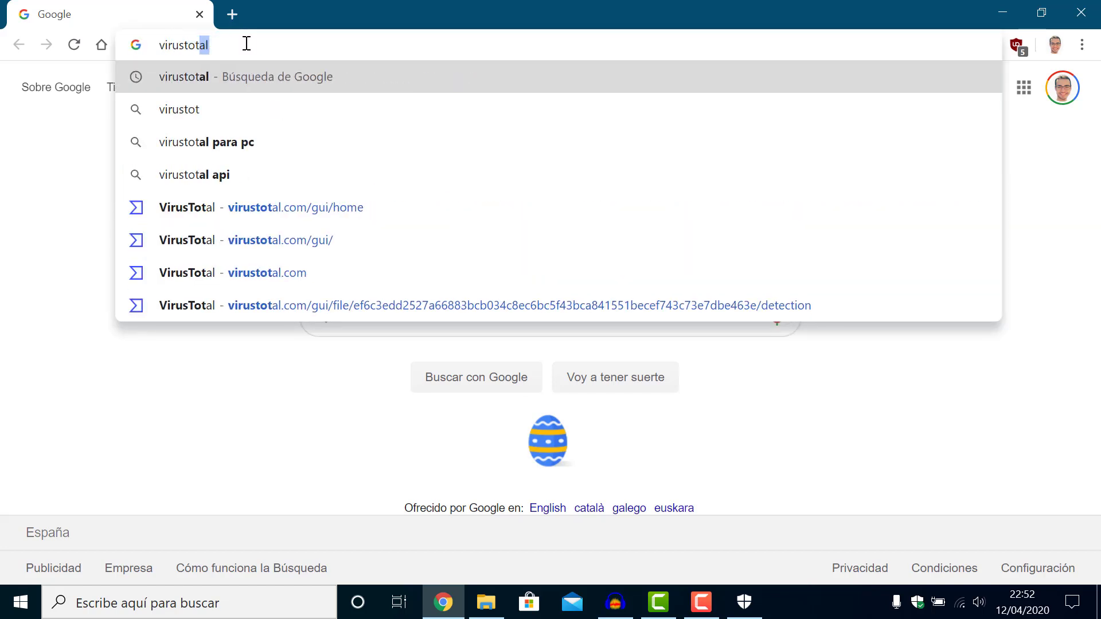
pyautogui.write('al.com')
pyautogui.press('Return')
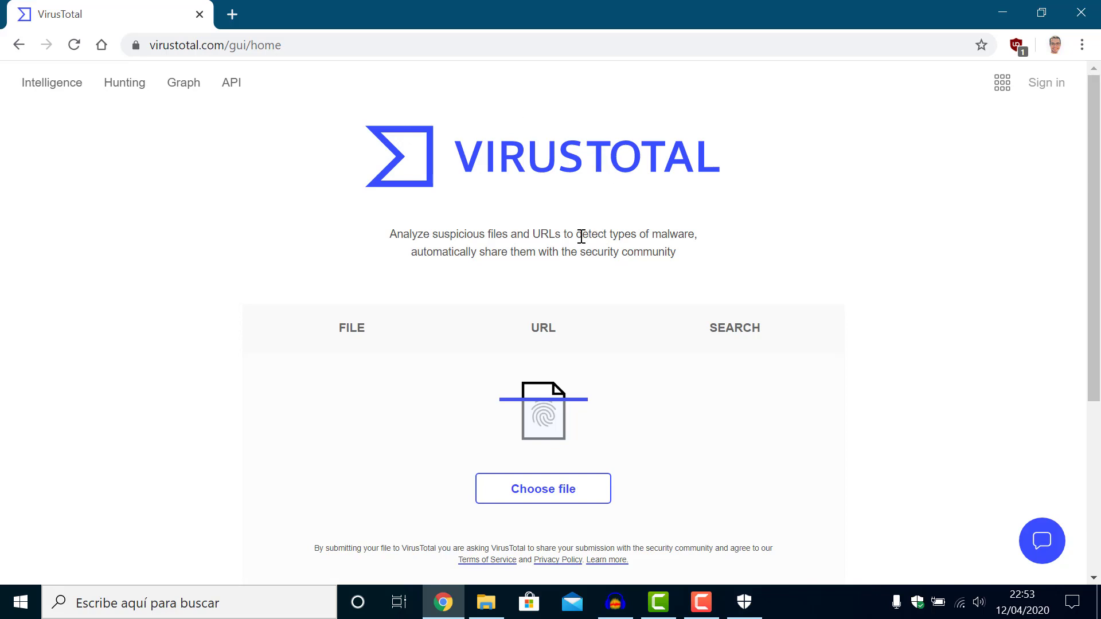
# - Upload Wondershare Filmora 9.4.1.4.exe to VirusTotal and get its 0/61 detection report
pyautogui.click(572, 491)
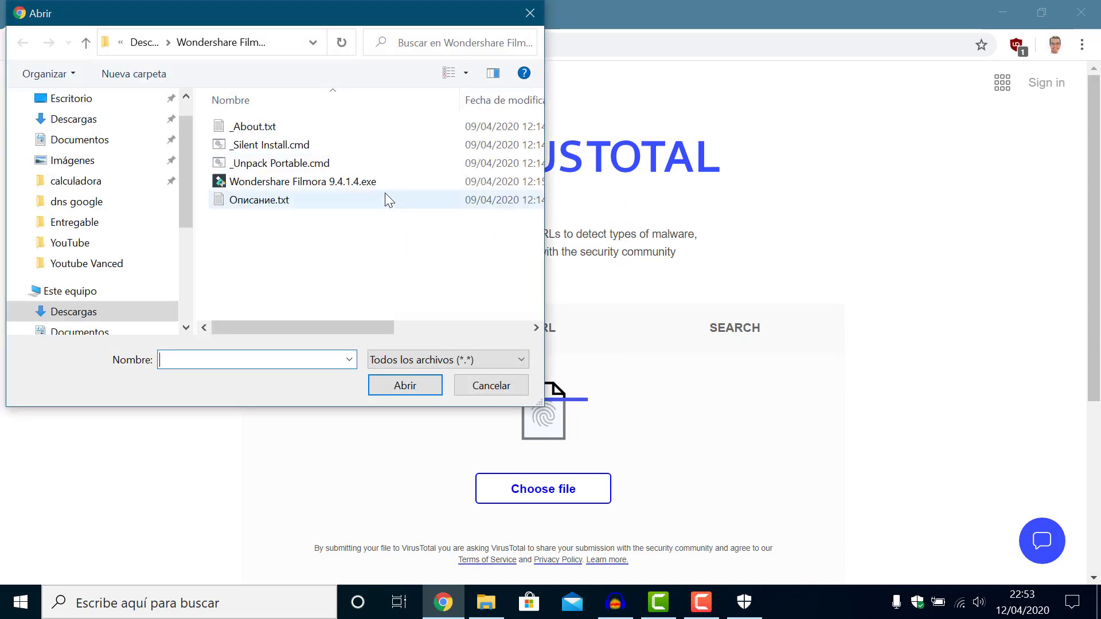
pyautogui.click(380, 193)
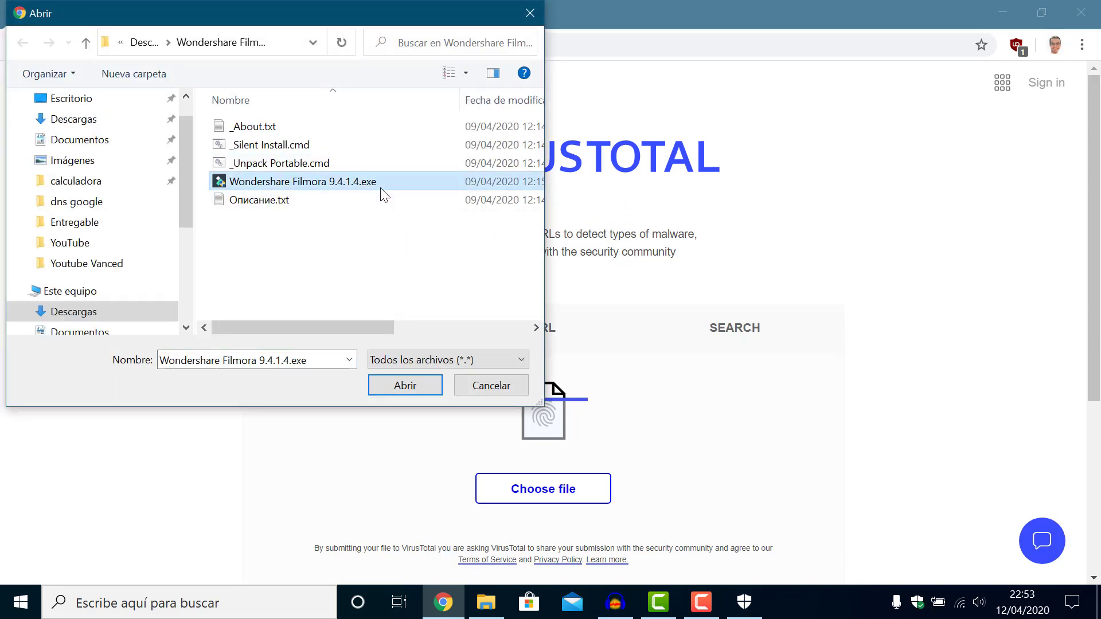
pyautogui.press('Up')
pyautogui.press('Up')
pyautogui.press('Down')
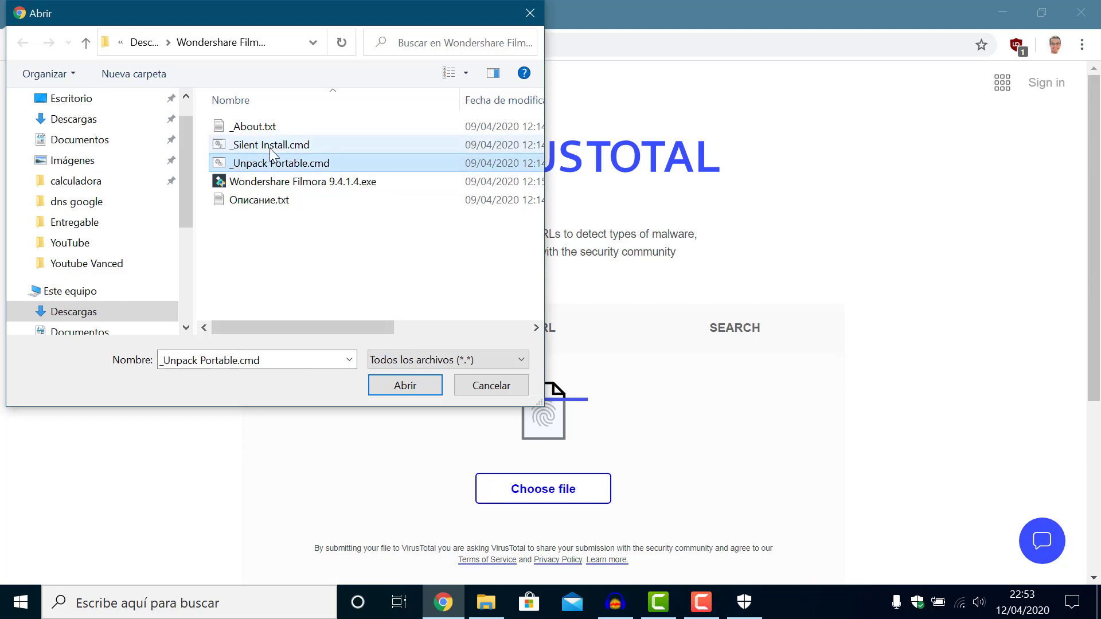
pyautogui.press('Up')
pyautogui.press('Down')
pyautogui.click(346, 183)
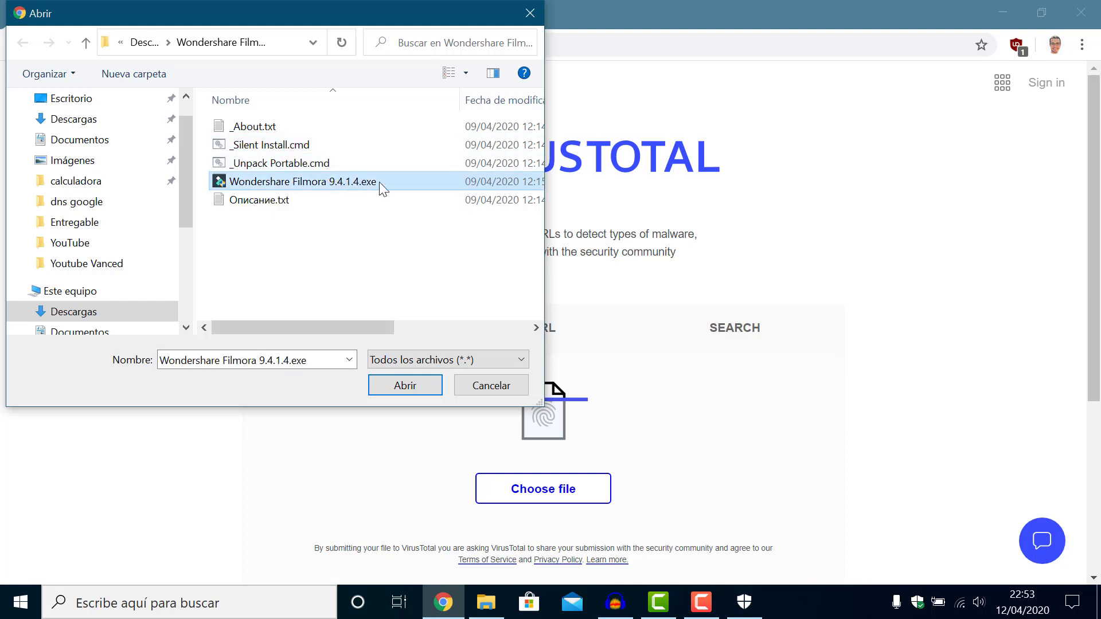
pyautogui.doubleClick(348, 183)
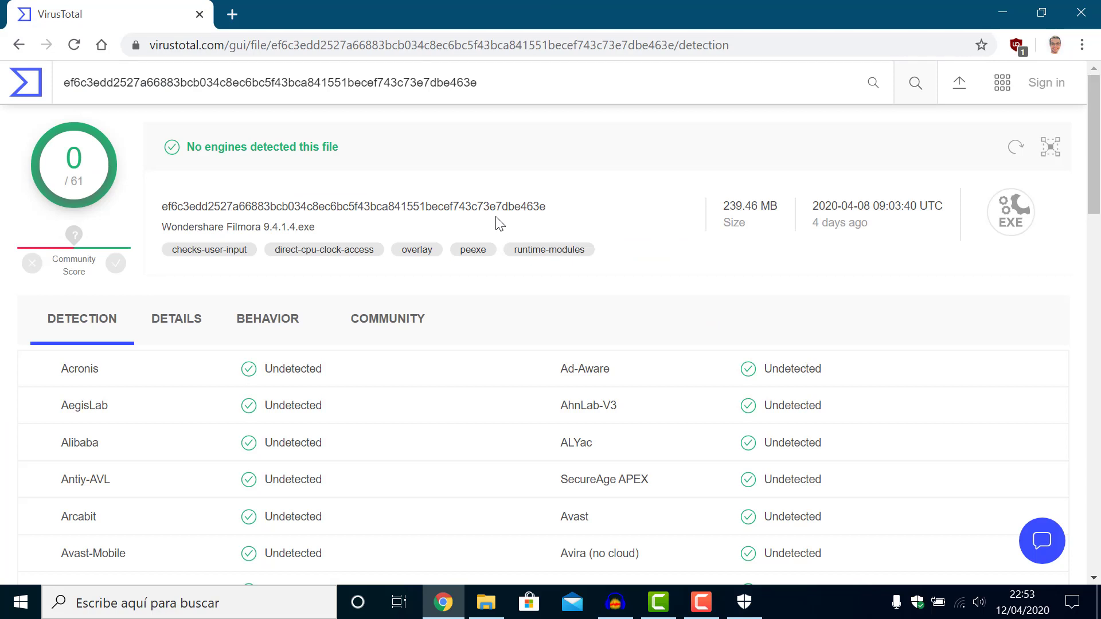
pyautogui.doubleClick(81, 179)
pyautogui.moveTo(724, 205); pyautogui.dragTo(784, 214)
pyautogui.click(784, 213)
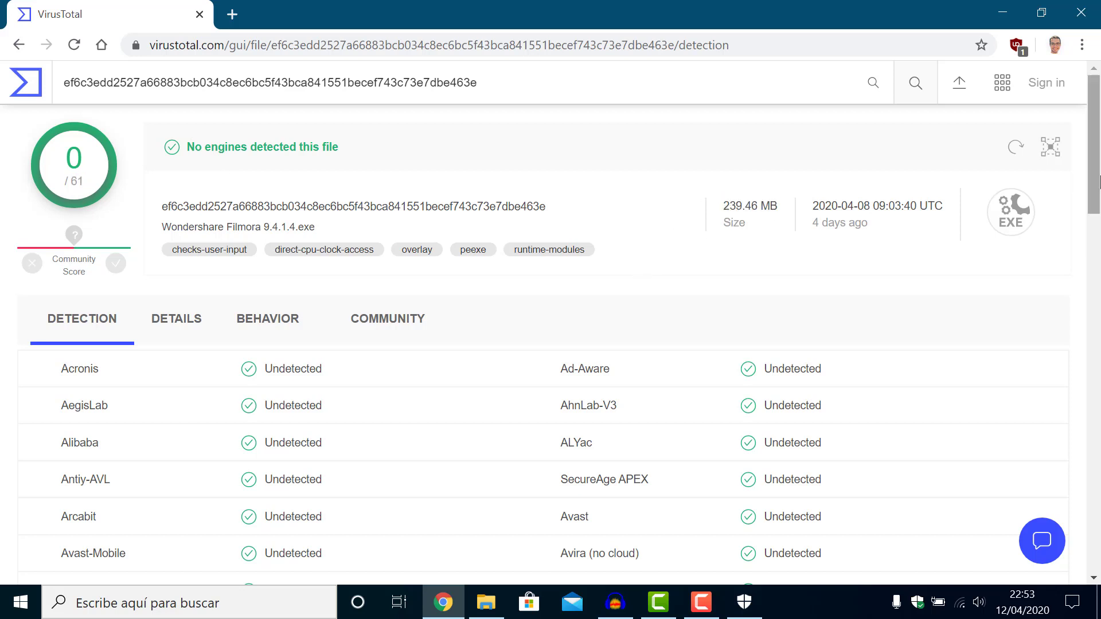
pyautogui.moveTo(1099, 182); pyautogui.dragTo(1098, 240)
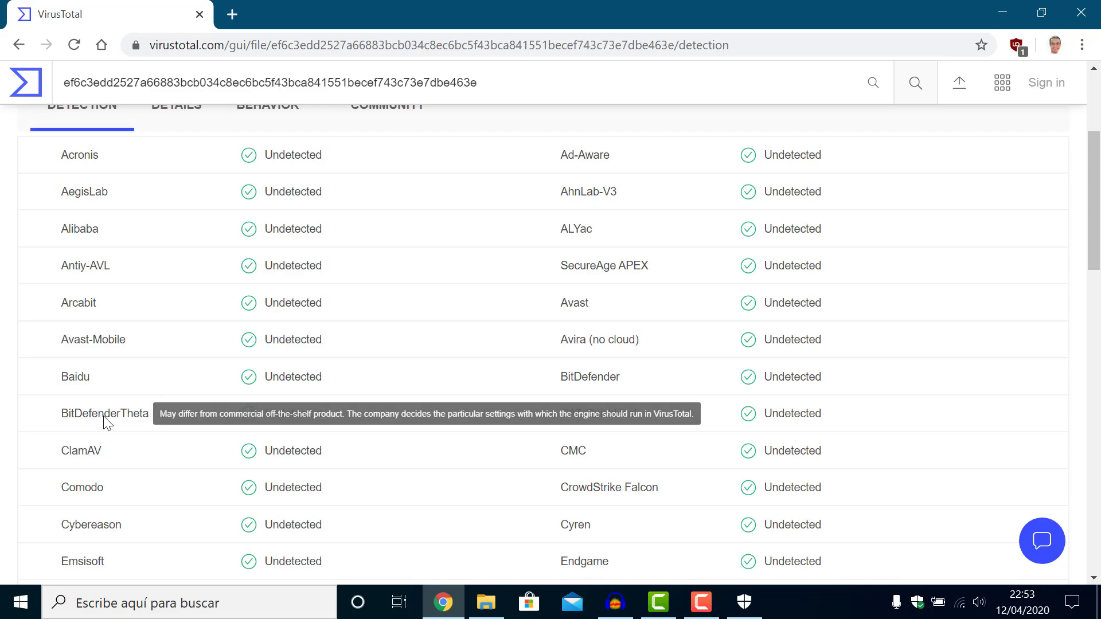
pyautogui.scroll(-3, 109, 533)
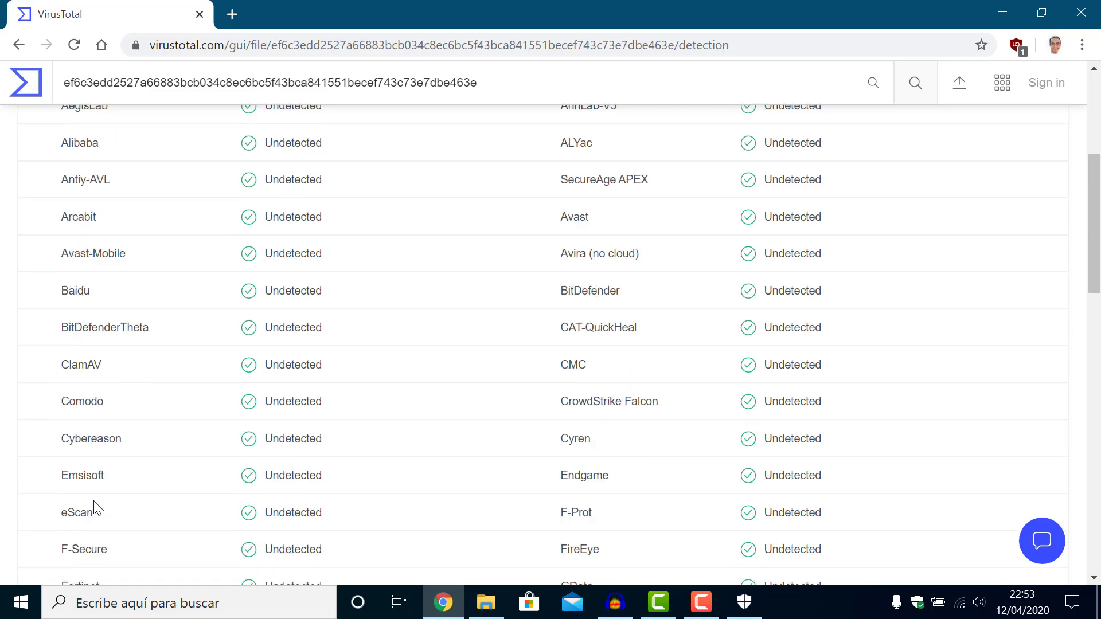
pyautogui.scroll(-3, 109, 436)
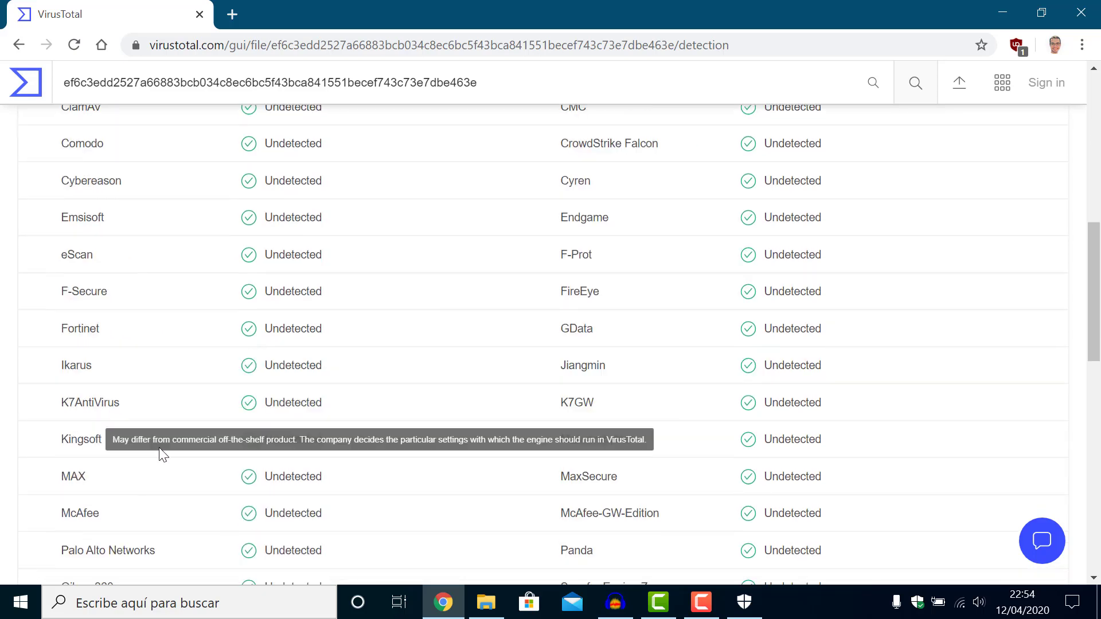
pyautogui.scroll(-3, 109, 412)
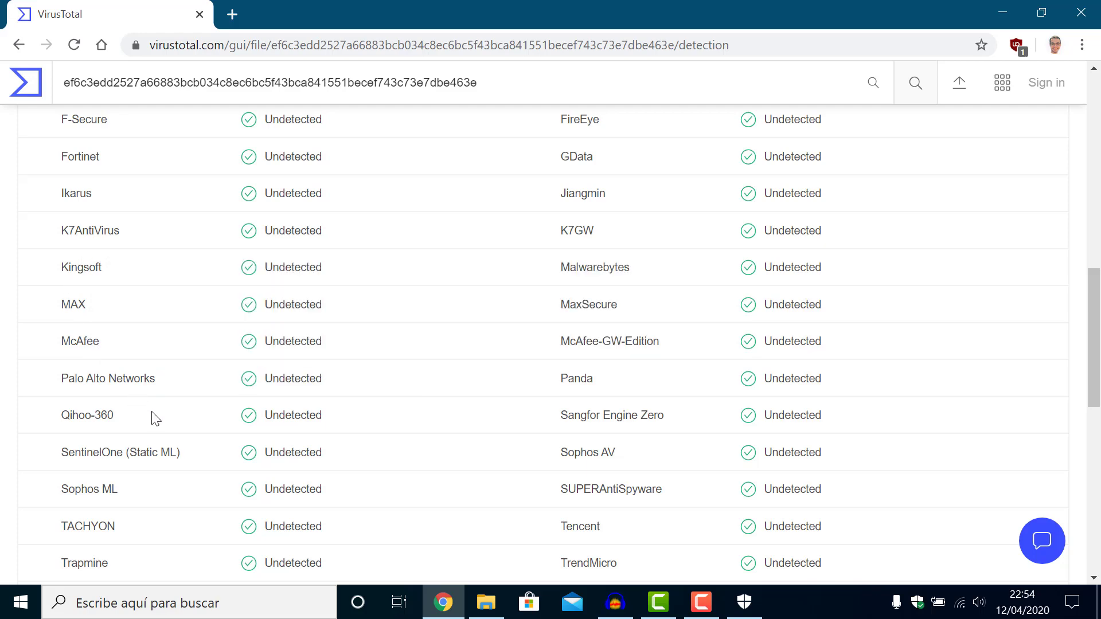
pyautogui.scroll(-2, 150, 418)
pyautogui.scroll(-2, 153, 419)
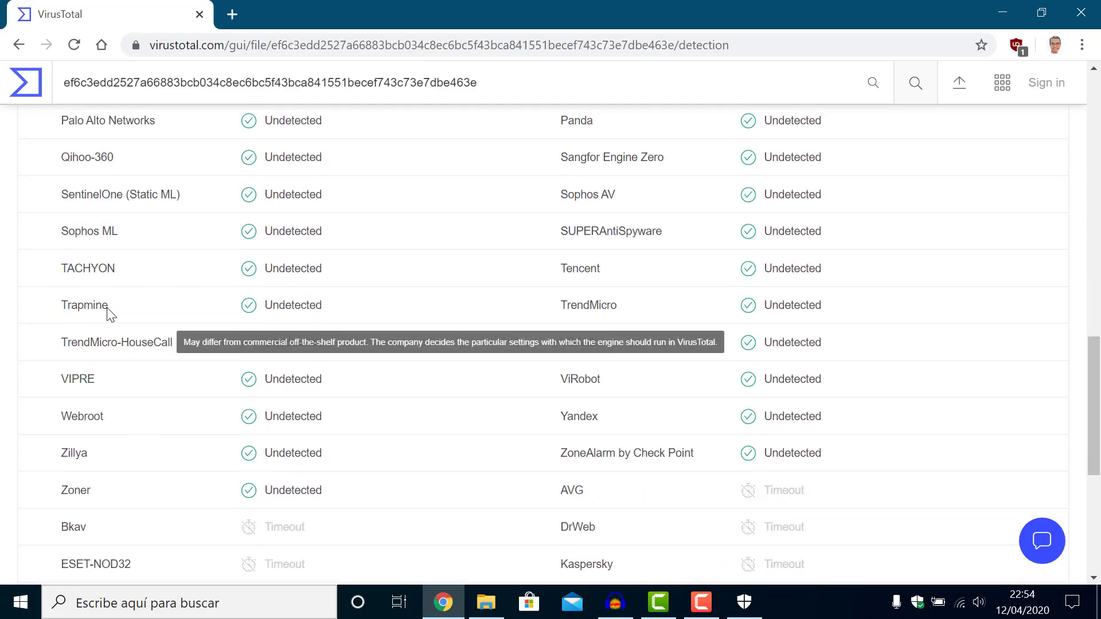
pyautogui.scroll(-3, 109, 315)
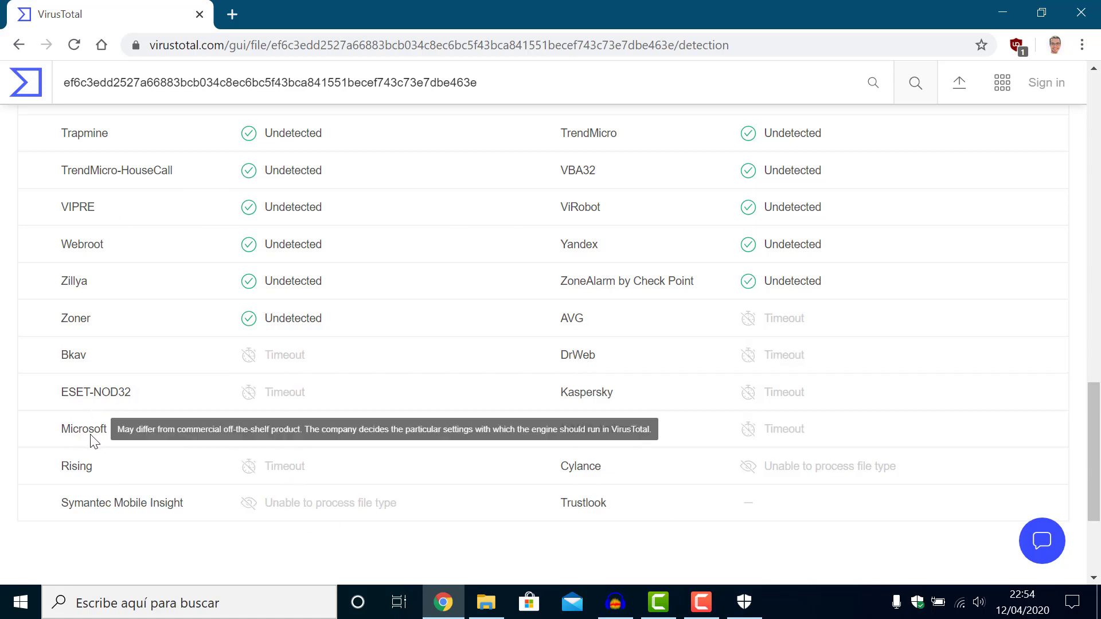
pyautogui.moveTo(122, 502)
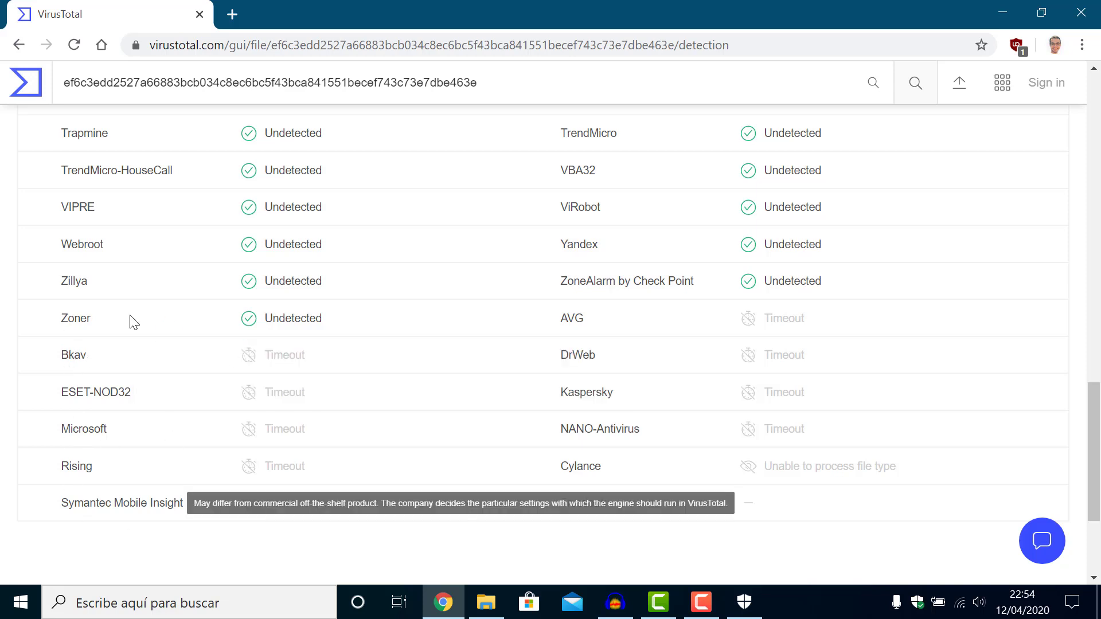
pyautogui.scroll(10, 192, 310)
pyautogui.scroll(10, 186, 310)
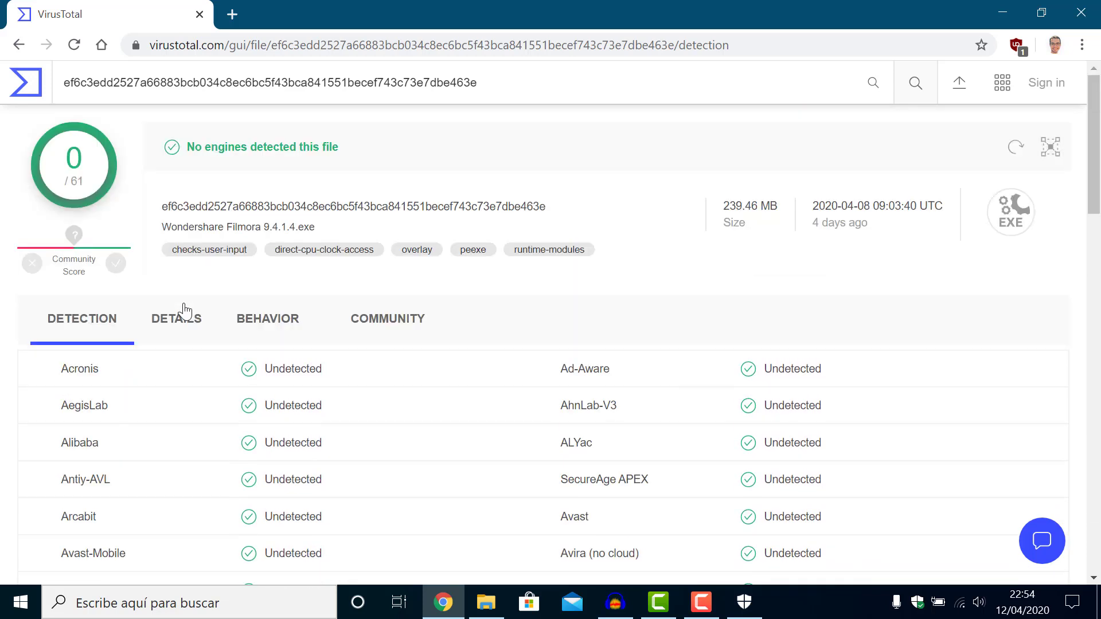